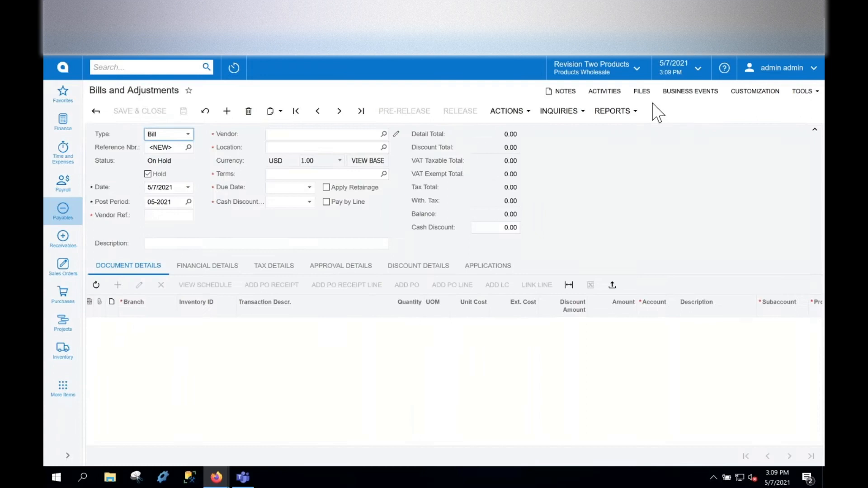
{"action": "left_click", "coordinate": [637, 73]}
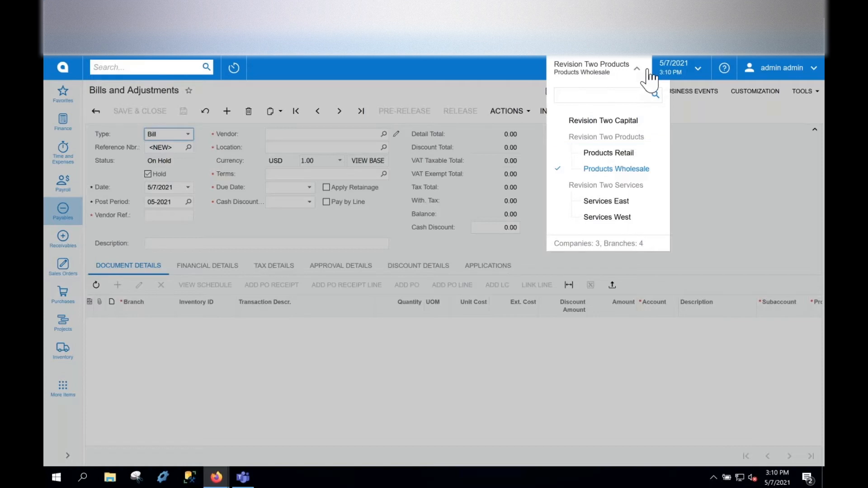
{"action": "left_click", "coordinate": [639, 72]}
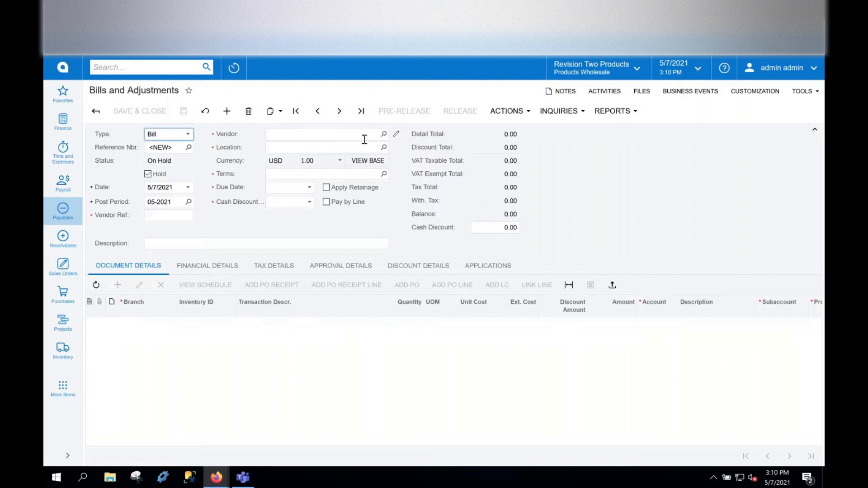
Step: Set the bill's vendor to AAVENDOR - Goto Vendor Inc and enter INV110 as the vendor reference
{"action": "left_click", "coordinate": [348, 137]}
{"action": "type", "text": "goto"}
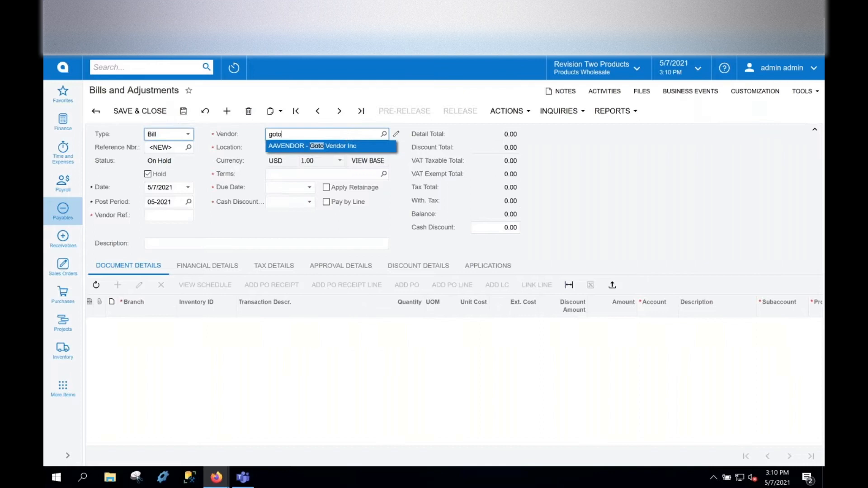
{"action": "key", "text": "Tab"}
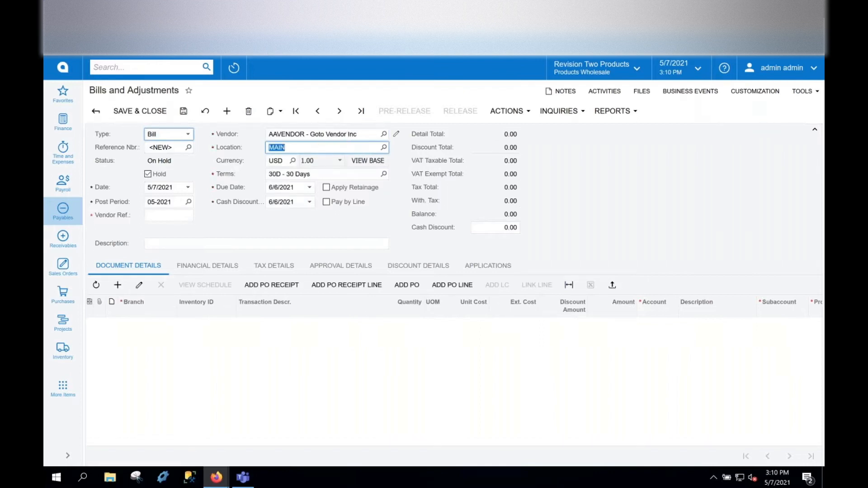
{"action": "left_click", "coordinate": [151, 216]}
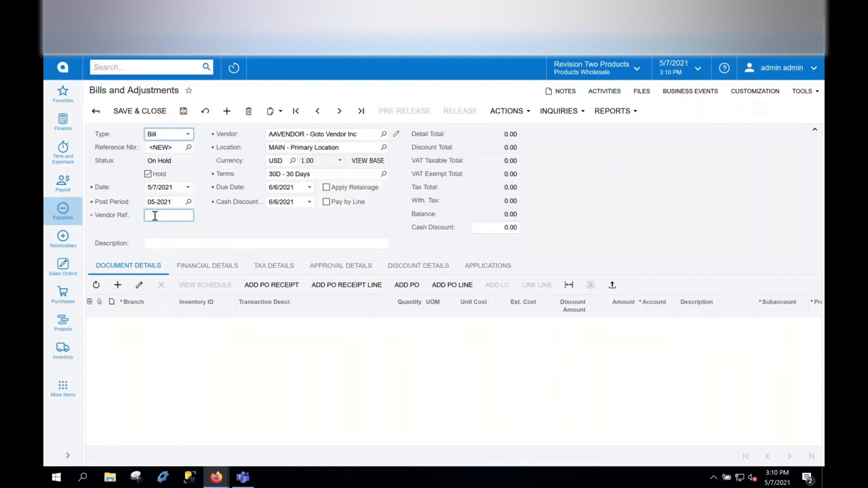
{"action": "type", "text": "INV110"}
Step: Add a detail line to the bill with the inventory item CSTREQUIP (Construction - Project Equipment)
{"action": "left_click", "coordinate": [119, 286]}
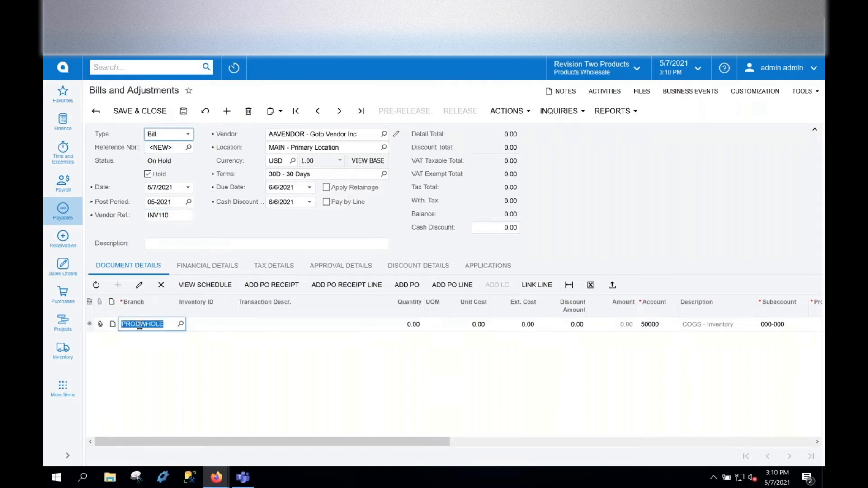
{"action": "left_click", "coordinate": [224, 324]}
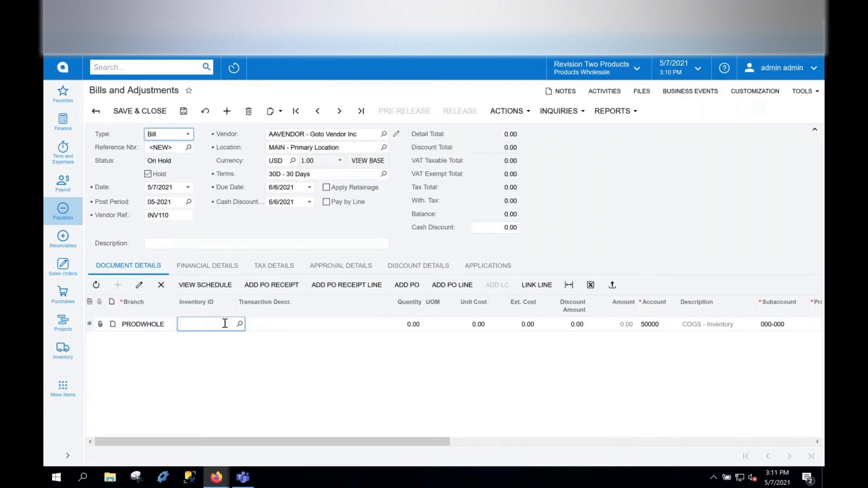
{"action": "type", "text": "equip"}
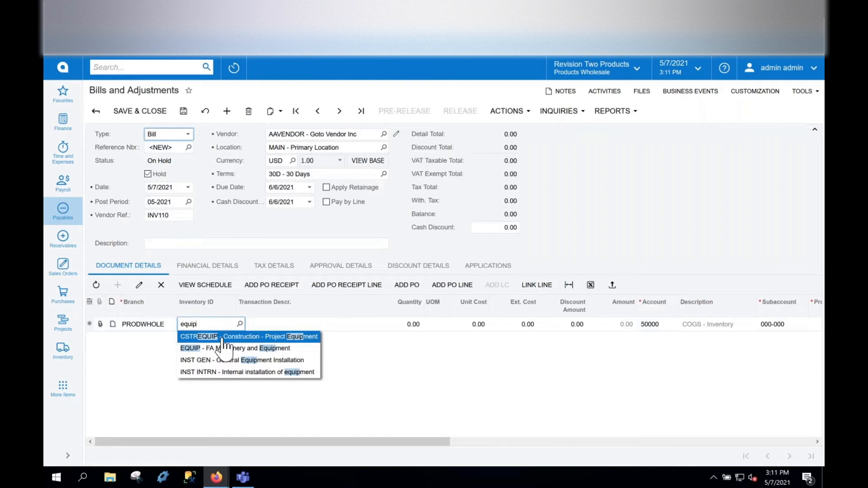
{"action": "key", "text": "Return"}
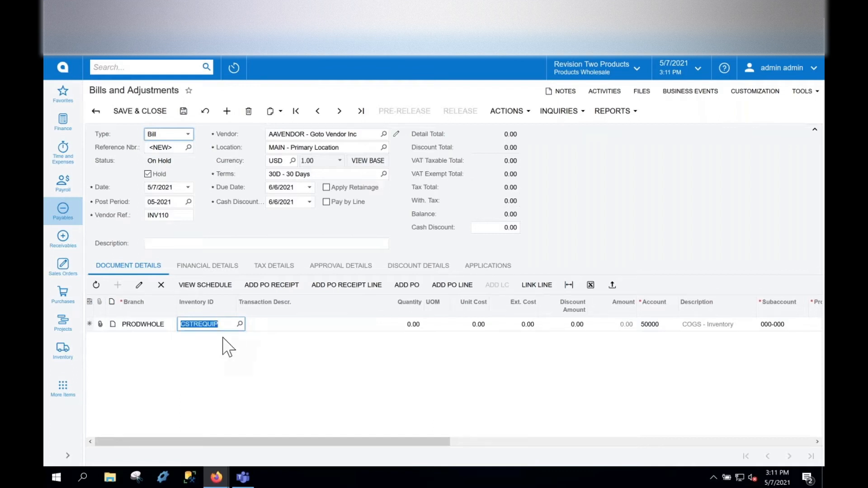
{"action": "key", "text": "Tab"}
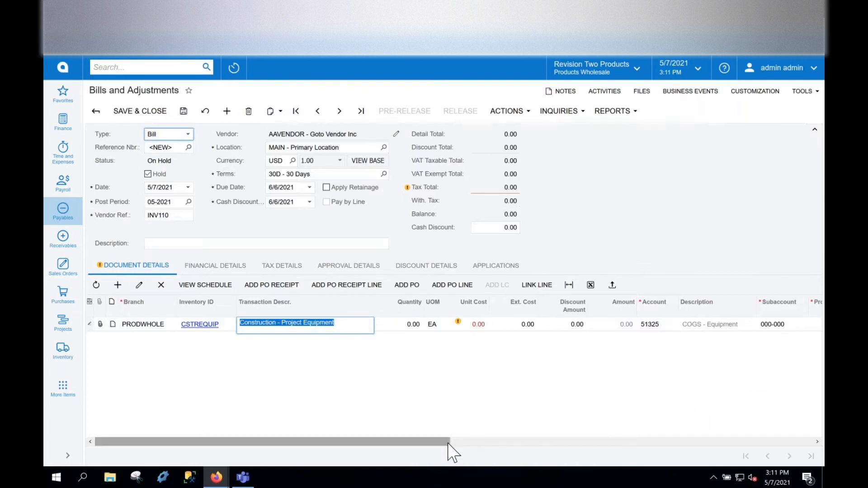
Step: Assign the CSTREQUIP line to PROJECT004 (Soil Sampling and Site Survey Project) and the project task 3 EXECUTE
{"action": "left_click_drag", "start_coordinate": [448, 444], "coordinate": [564, 447]}
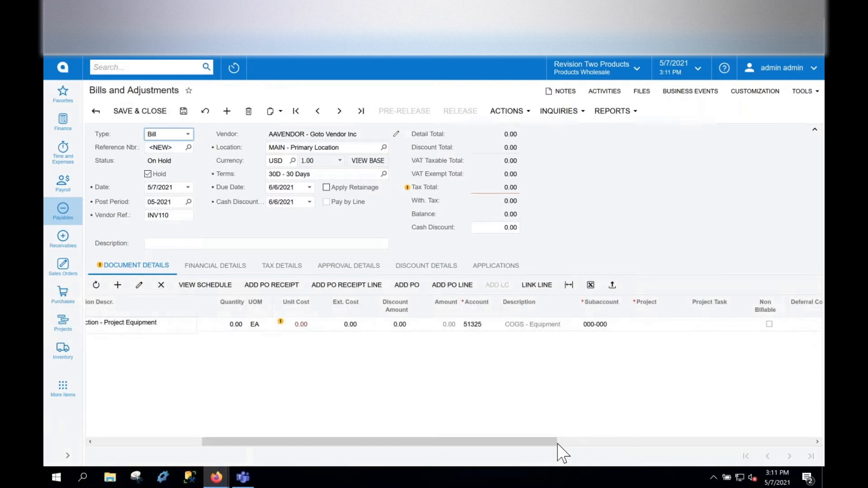
{"action": "left_click", "coordinate": [650, 324]}
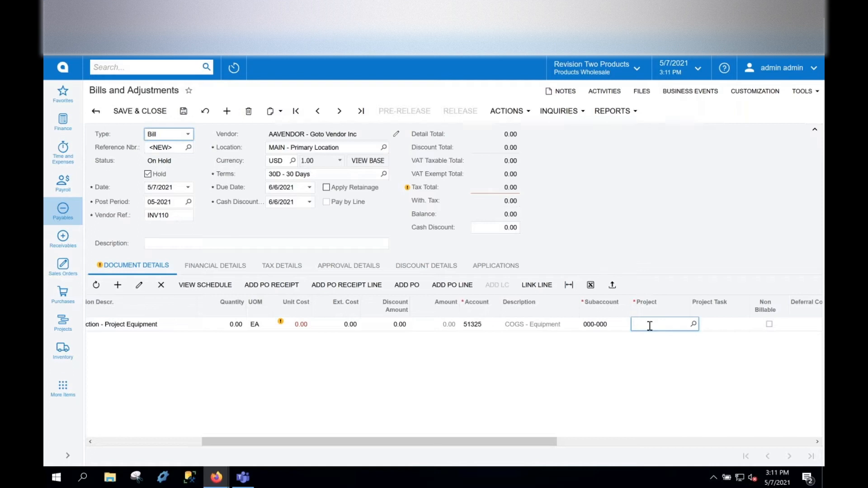
{"action": "type", "text": "soil"}
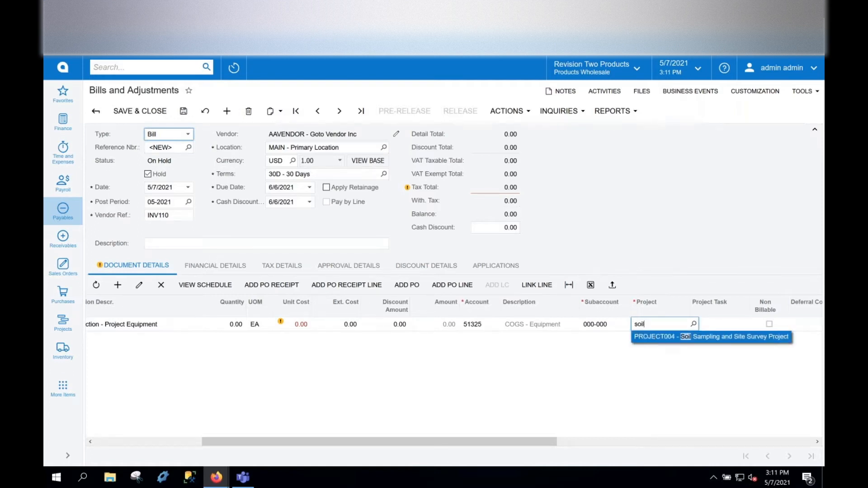
{"action": "left_click", "coordinate": [653, 337]}
{"action": "key", "text": "Tab"}
{"action": "type", "text": "exe"}
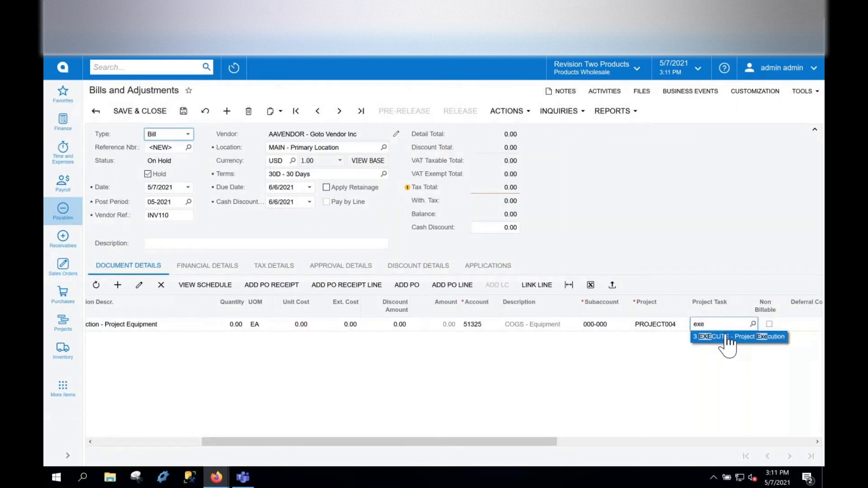
{"action": "left_click", "coordinate": [726, 337]}
Step: Replace the CSTREQUIP line's transaction description with "Project Trailer Rental"
{"action": "left_click_drag", "start_coordinate": [291, 443], "coordinate": [189, 443]}
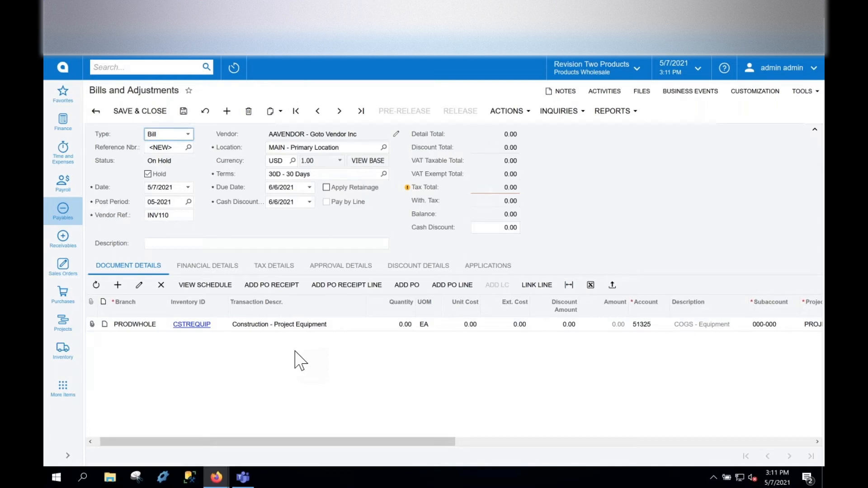
{"action": "left_click", "coordinate": [338, 327]}
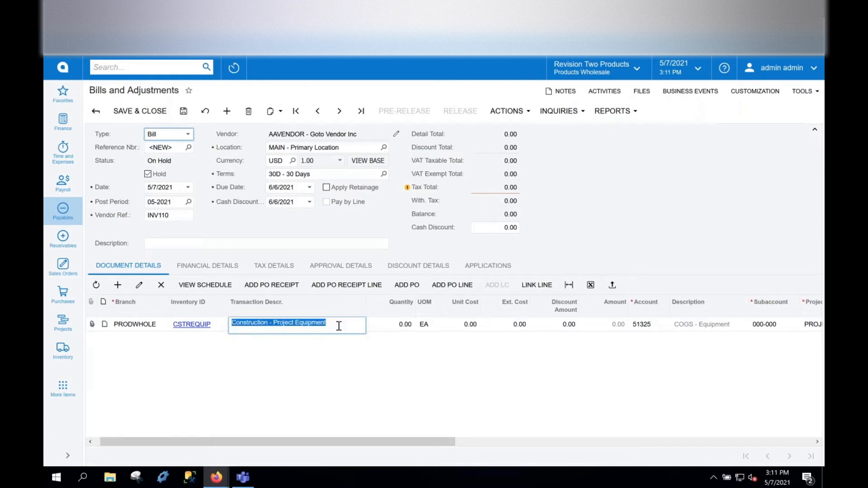
{"action": "type", "text": "Projec"}
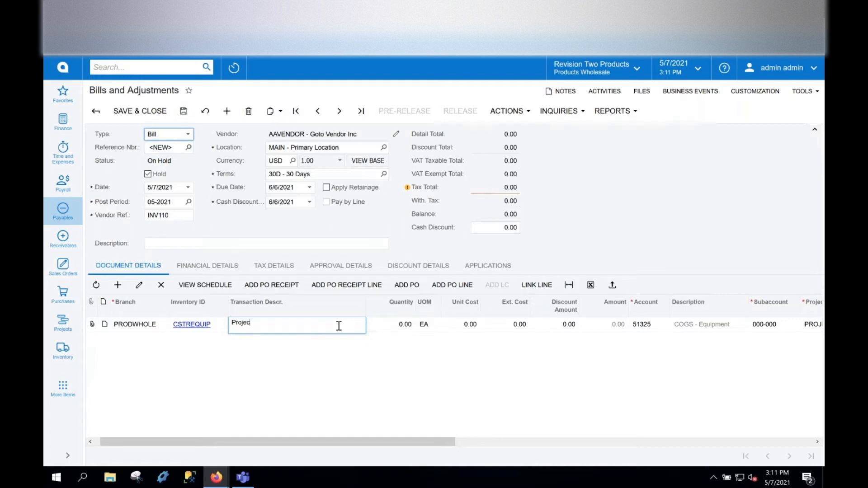
{"action": "type", "text": "t Trailer Renta"}
{"action": "key", "text": "BackSpace"}
{"action": "type", "text": "tal"}
{"action": "key", "text": "Tab"}
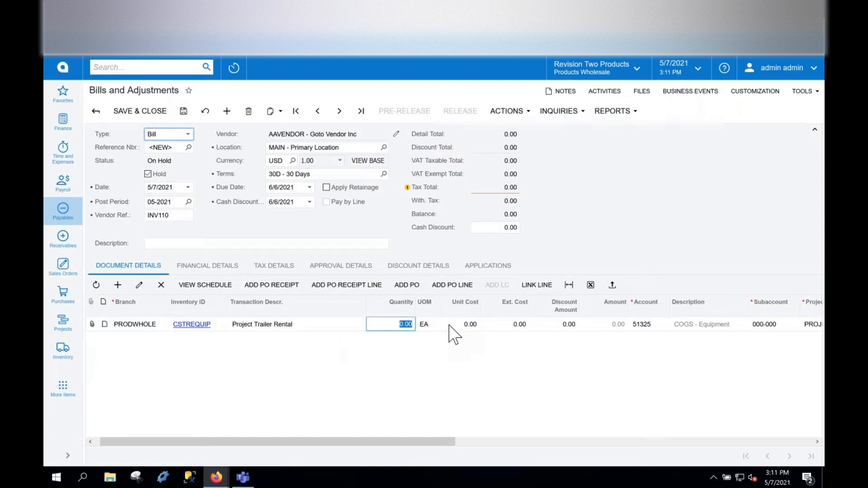
Step: Set the trailer rental line's quantity to 4, its unit of measure to WEEK and its unit cost to 325
{"action": "type", "text": "4"}
{"action": "key", "text": "Tab"}
{"action": "type", "text": "w"}
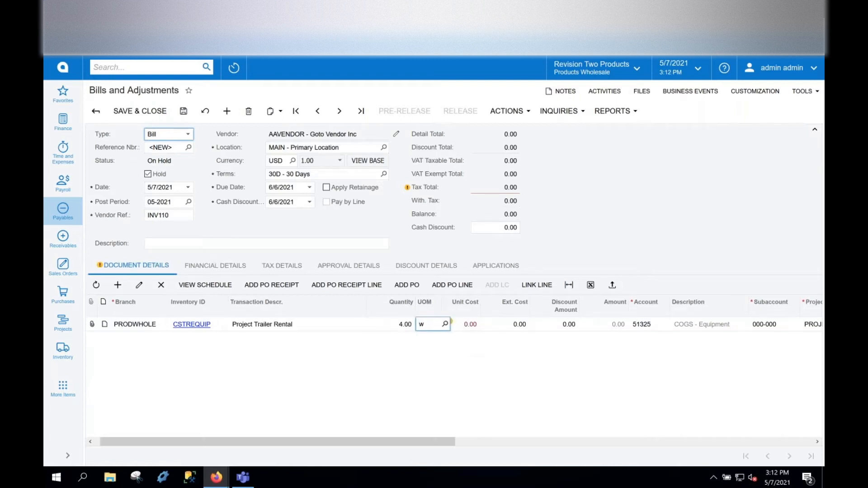
{"action": "type", "text": "eek"}
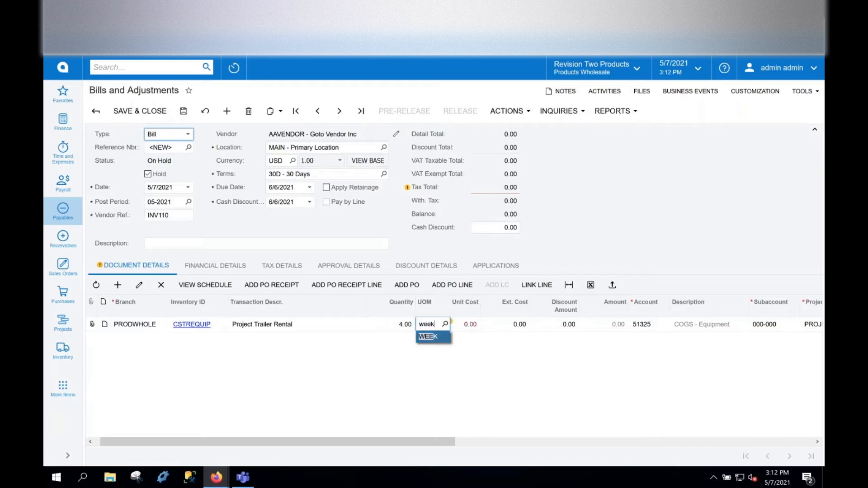
{"action": "key", "text": "Tab"}
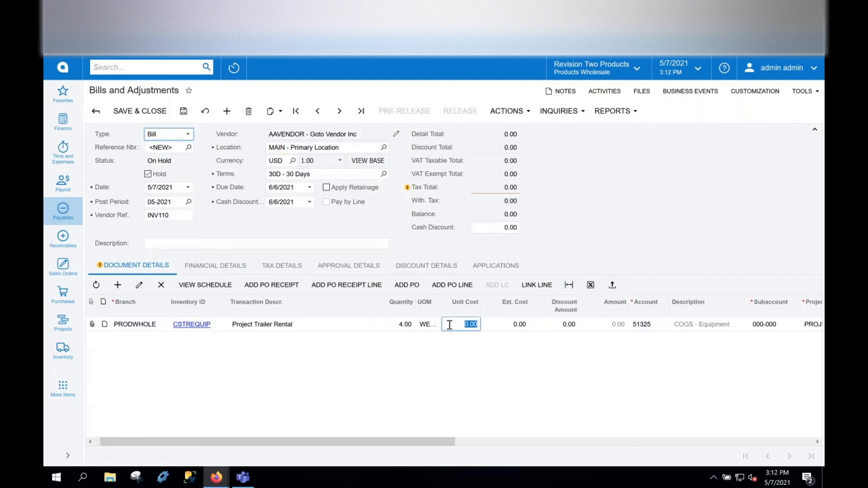
{"action": "type", "text": "325"}
{"action": "key", "text": "Tab"}
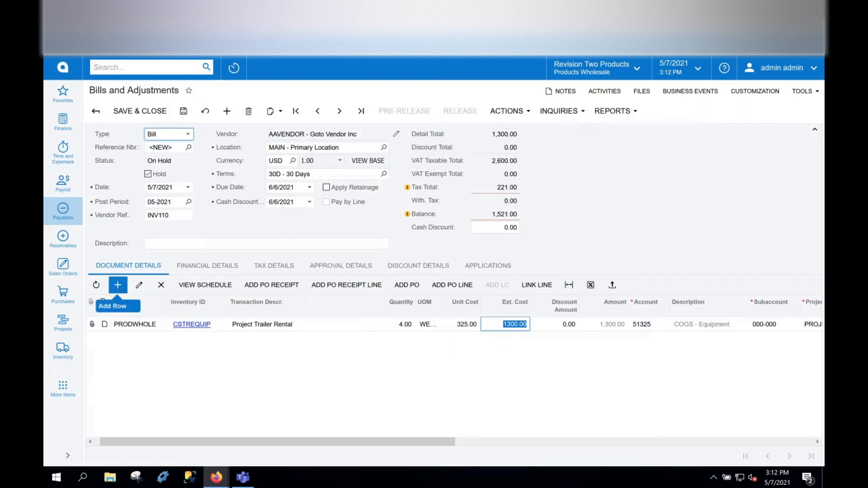
Step: Add a second detail line without an inventory item, described as "Delivery and Handling"
{"action": "left_click", "coordinate": [126, 292]}
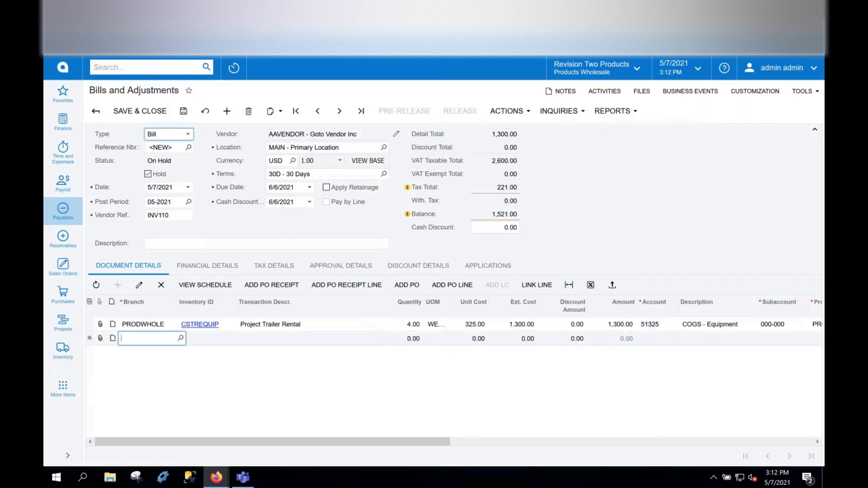
{"action": "left_click", "coordinate": [261, 340]}
{"action": "type", "text": "Del"}
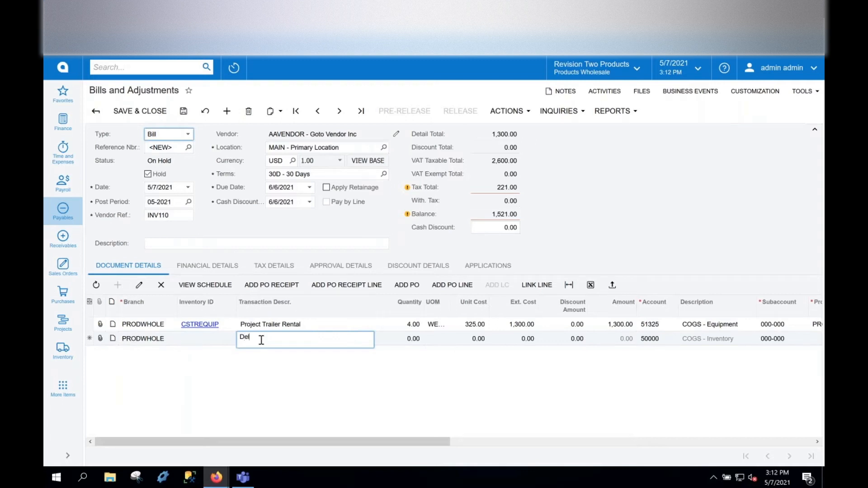
{"action": "type", "text": "ivery and Handling"}
{"action": "key", "text": "Tab"}
Step: Set the Delivery and Handling line's quantity to 1 and its unit cost to 80
{"action": "type", "text": "1"}
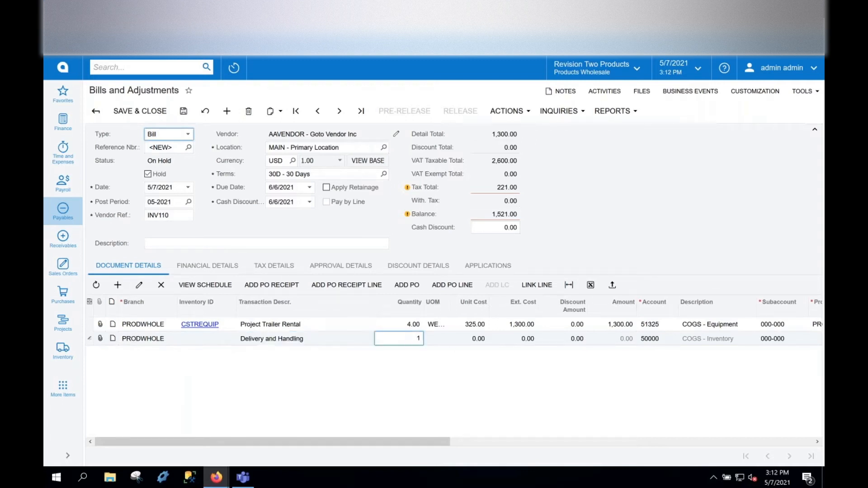
{"action": "key", "text": "Tab"}
{"action": "key", "text": "Tab"}
{"action": "type", "text": "80"}
{"action": "key", "text": "Tab"}
{"action": "key", "text": "Tab"}
{"action": "key", "text": "Tab"}
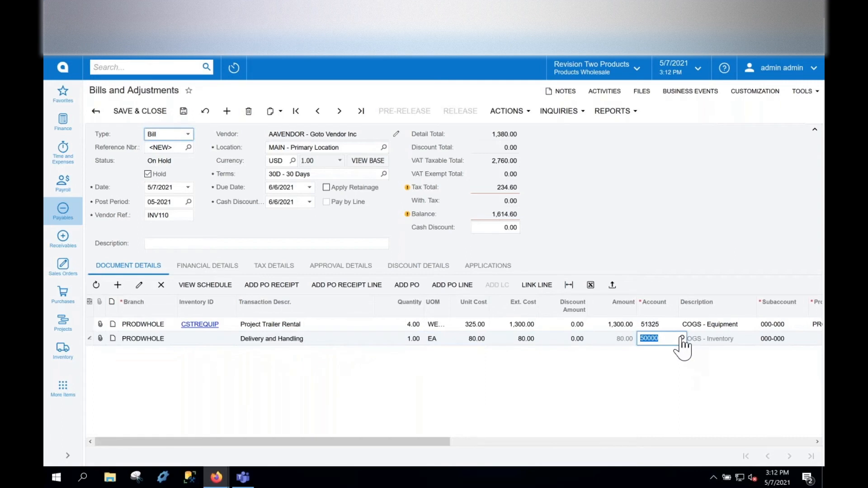
Step: Code the Delivery and Handling line to account 51325, project PROJECT004 and project task 3 EXECUTE
{"action": "type", "text": "51325"}
{"action": "key", "text": "Tab"}
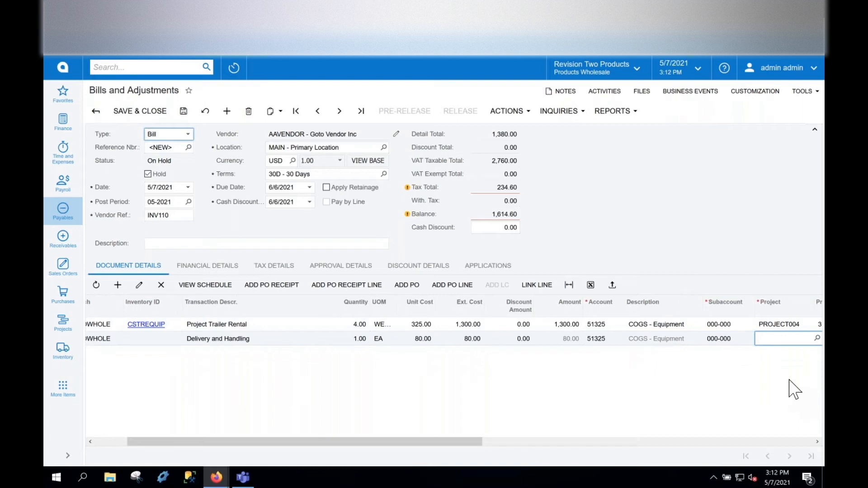
{"action": "type", "text": "PROJECT004"}
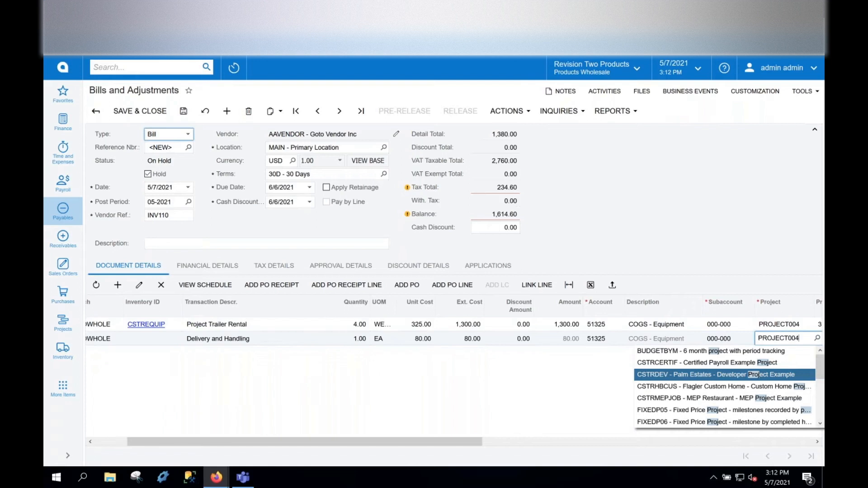
{"action": "key", "text": "Tab"}
{"action": "type", "text": "exe"}
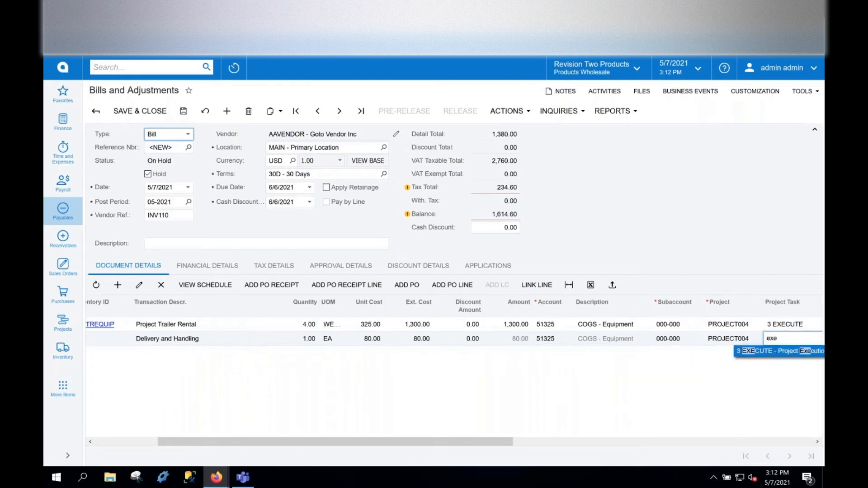
{"action": "key", "text": "Tab"}
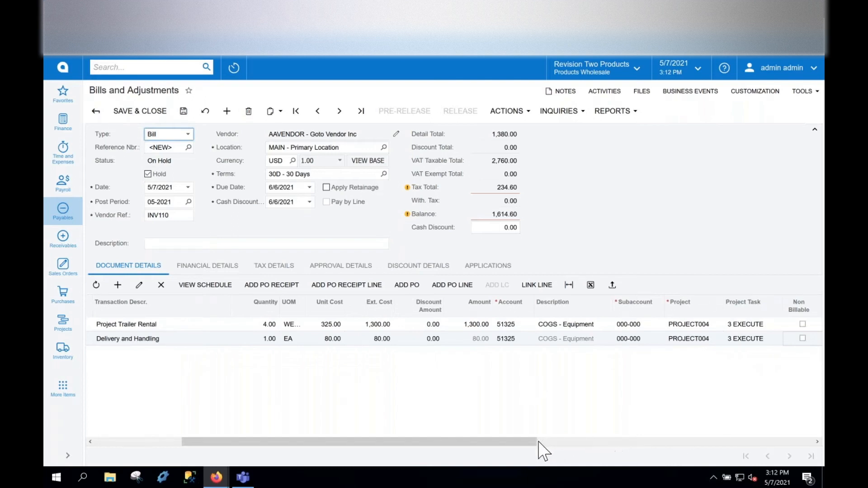
Step: Save the bill with its two detail lines, keeping the form open
{"action": "left_click_drag", "start_coordinate": [468, 452], "coordinate": [411, 457]}
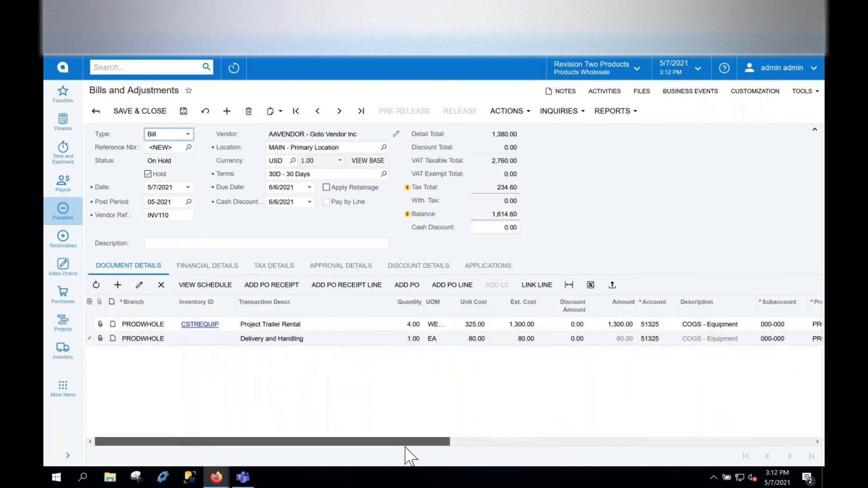
{"action": "left_click", "coordinate": [184, 112]}
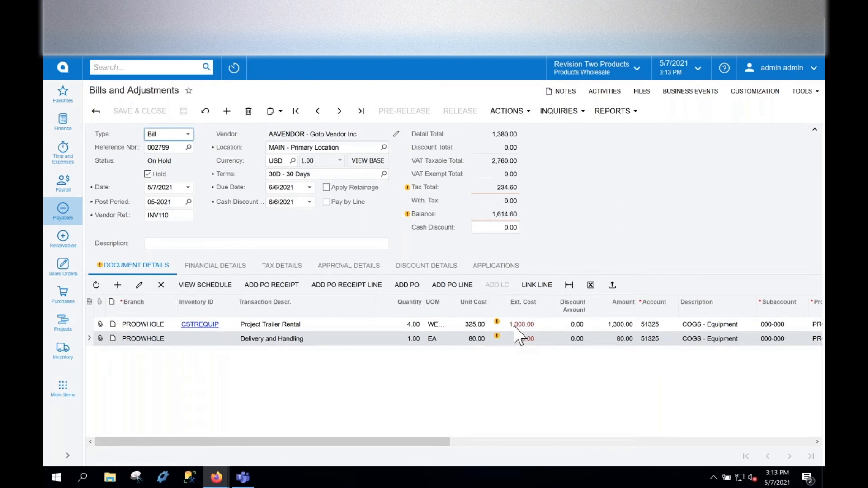
{"action": "mouse_move", "coordinate": [515, 327]}
Step: Take the saved bill off hold and approve it
{"action": "left_click", "coordinate": [148, 174]}
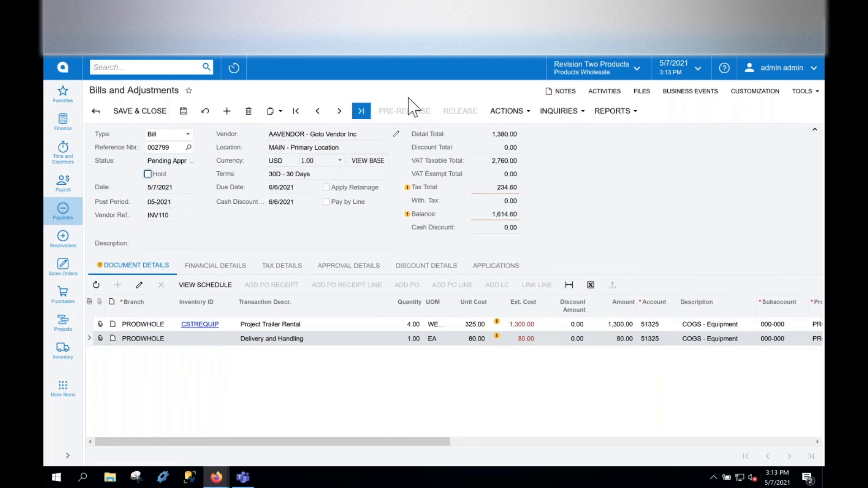
{"action": "left_click", "coordinate": [507, 113]}
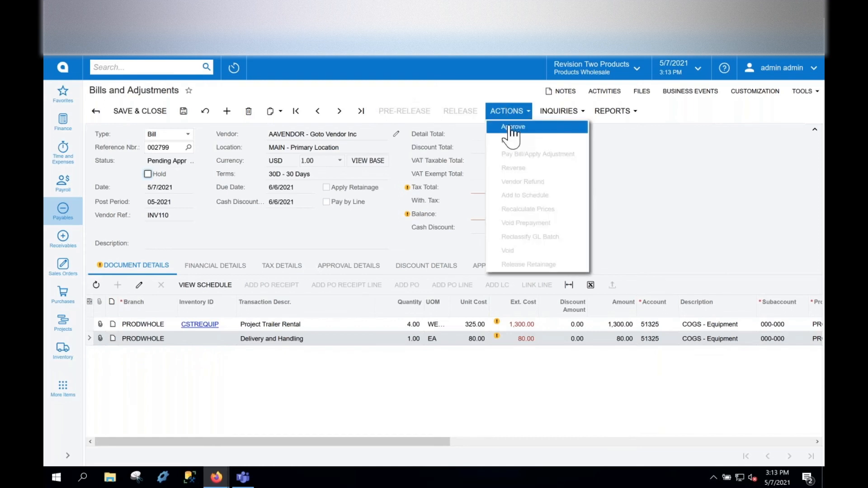
{"action": "left_click", "coordinate": [512, 129]}
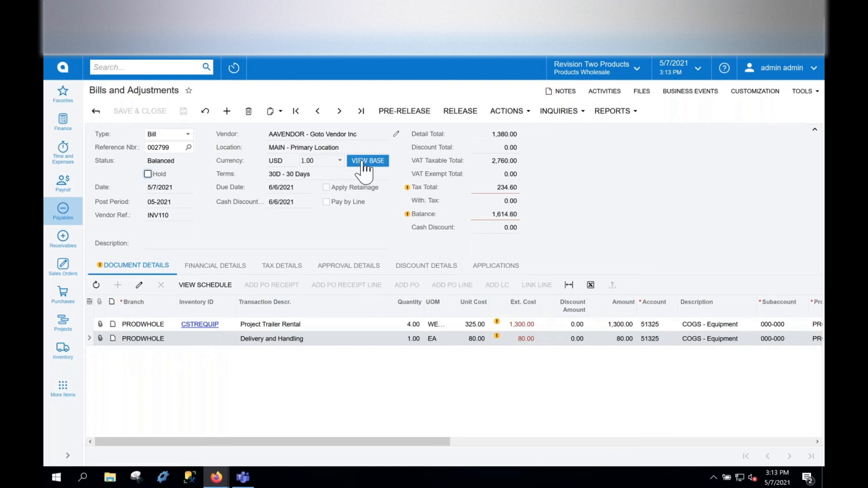
Step: Release the approved trailer rental bill
{"action": "left_click", "coordinate": [456, 114]}
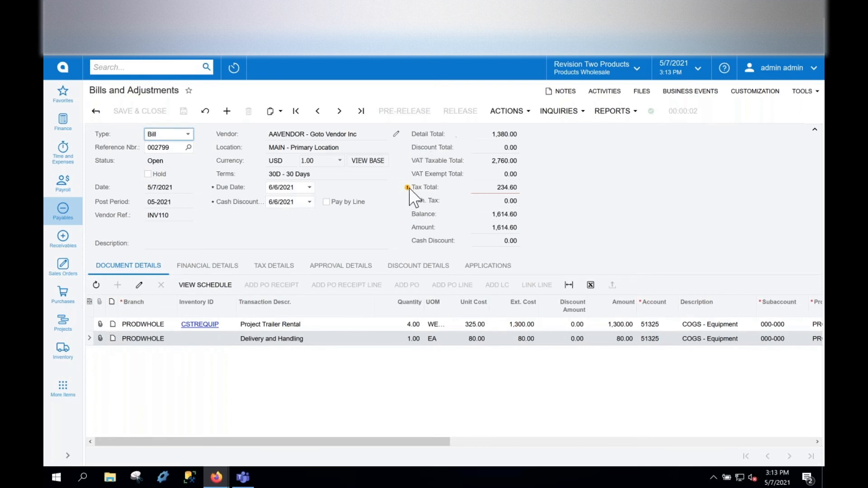
Step: Open PROJECT004 from the projects list and display its cost budget
{"action": "left_click", "coordinate": [71, 322]}
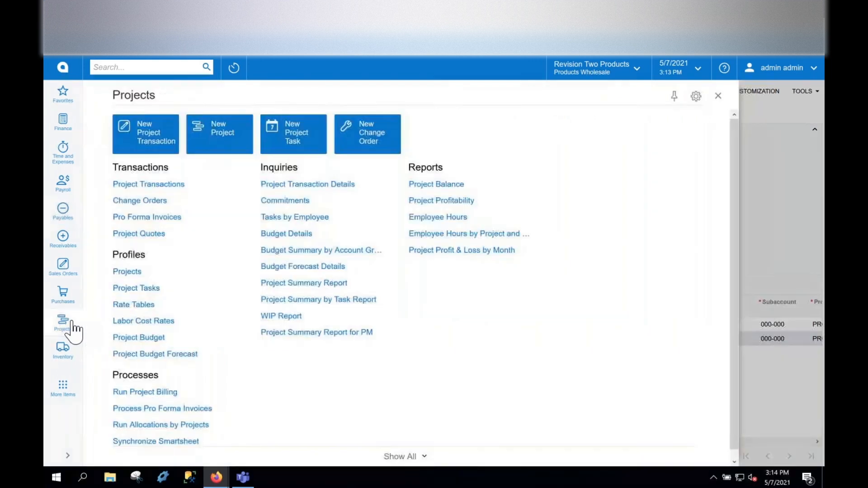
{"action": "left_click", "coordinate": [127, 274]}
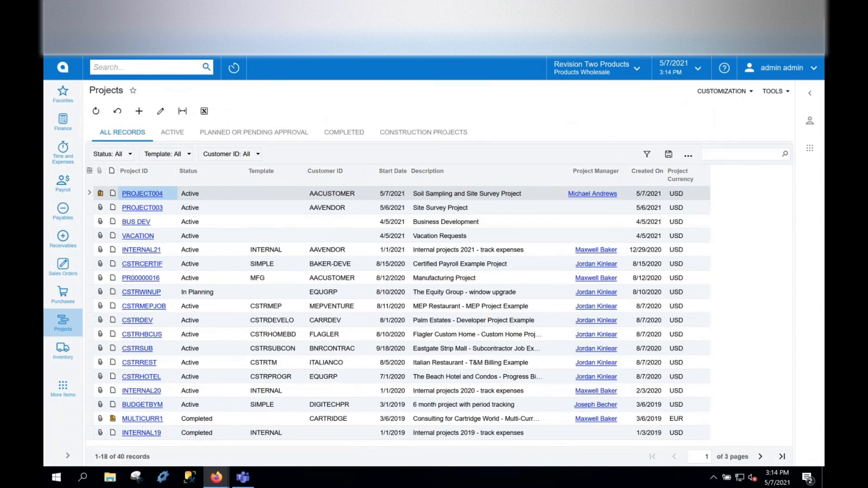
{"action": "left_click", "coordinate": [156, 195]}
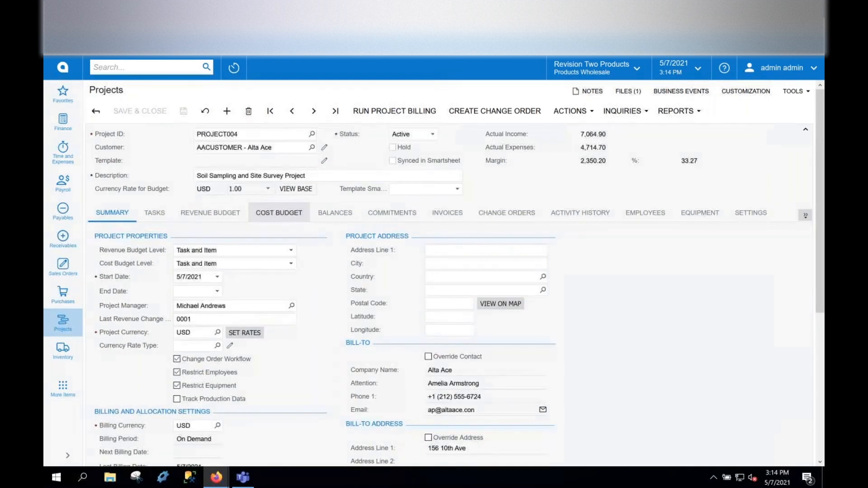
{"action": "left_click", "coordinate": [279, 212]}
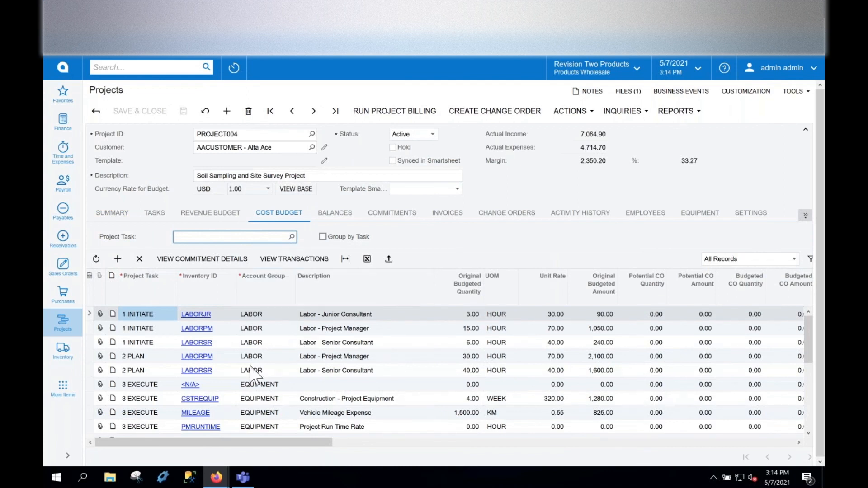
Step: Examine the 3 EXECUTE CSTREQUIP budget line across its budgeted, committed and actual amounts, variance and performance
{"action": "left_click", "coordinate": [87, 398]}
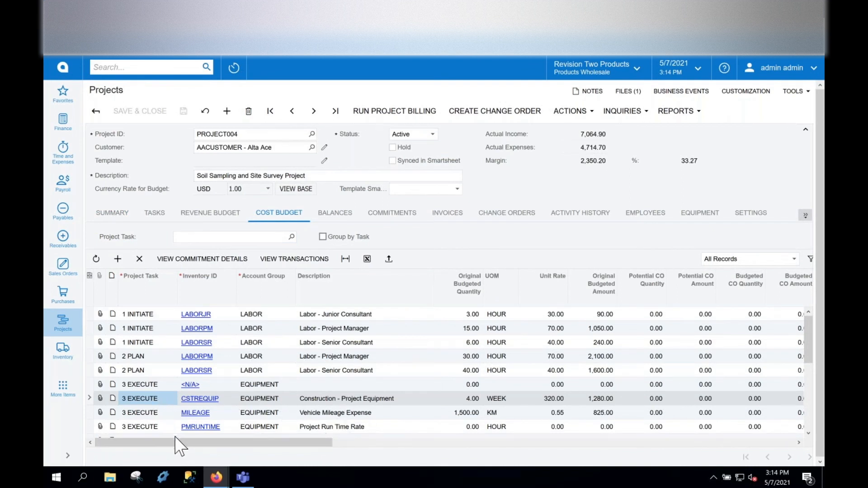
{"action": "left_click_drag", "start_coordinate": [176, 444], "coordinate": [312, 450]}
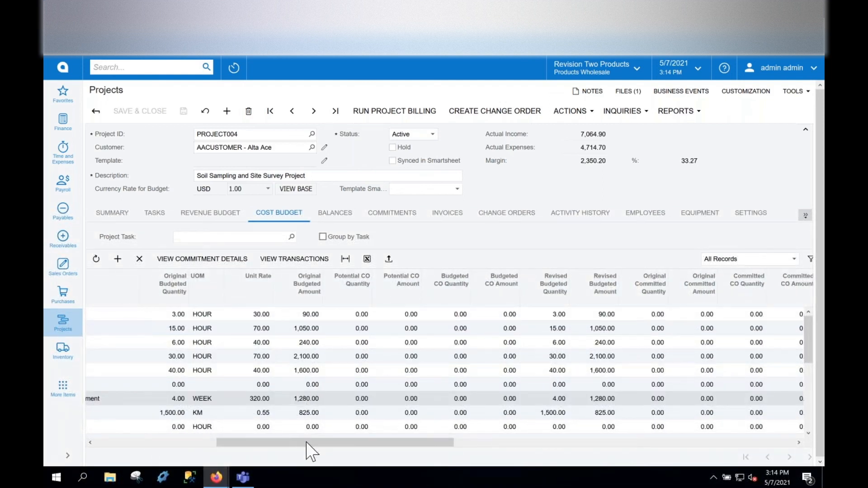
{"action": "left_click_drag", "start_coordinate": [316, 447], "coordinate": [562, 480]}
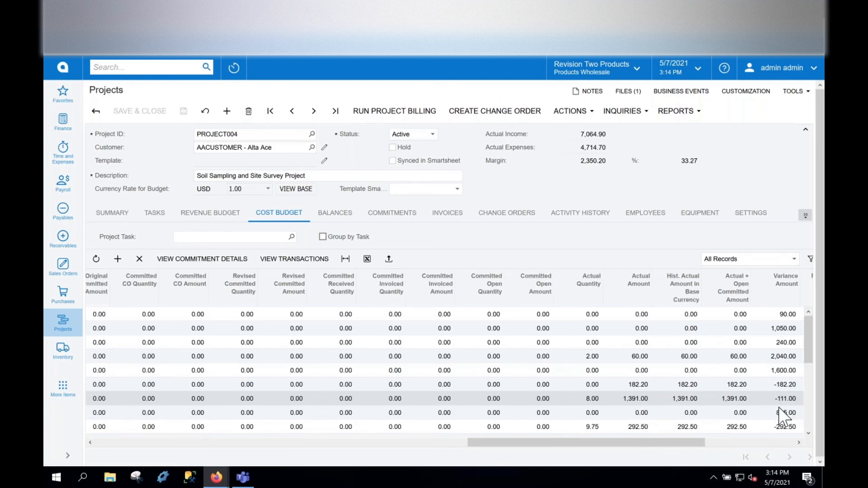
{"action": "left_click_drag", "start_coordinate": [697, 450], "coordinate": [722, 449]}
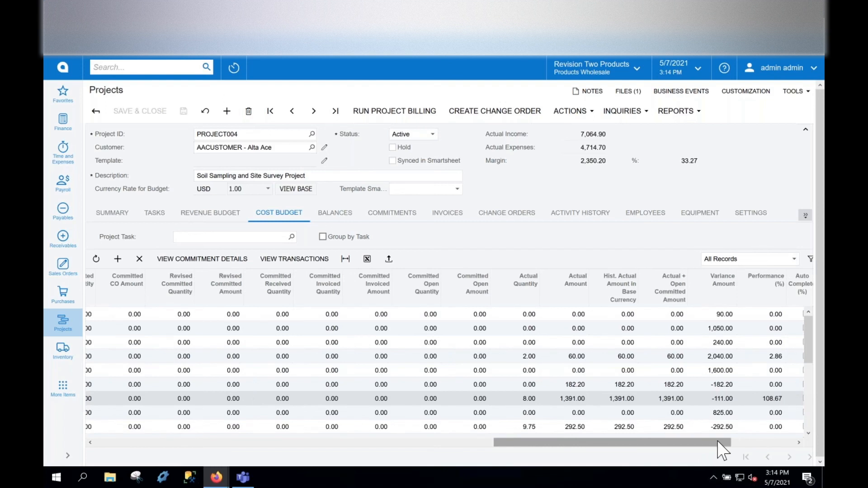